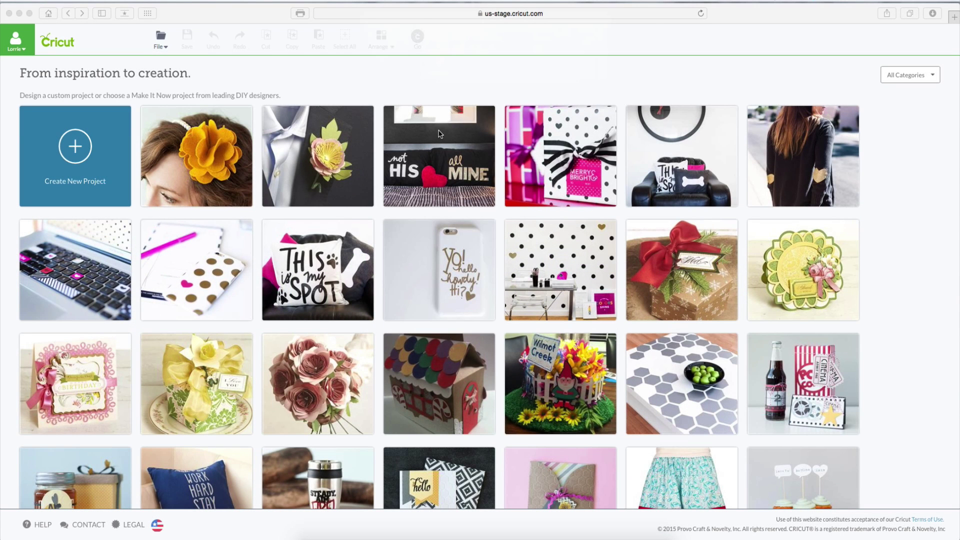
# Start a new Untitled Project and go to the Upload Images page.
pyautogui.click(77, 150)
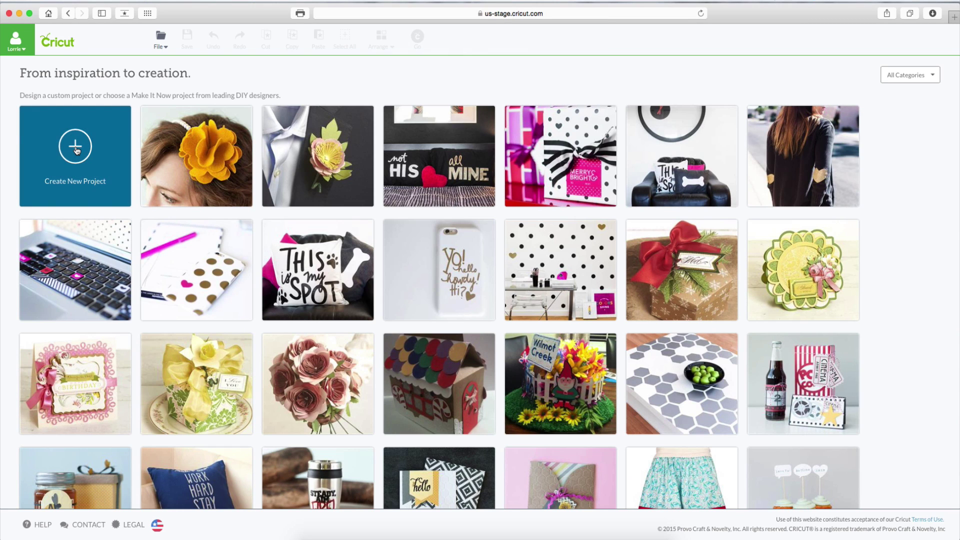
pyautogui.click(76, 150)
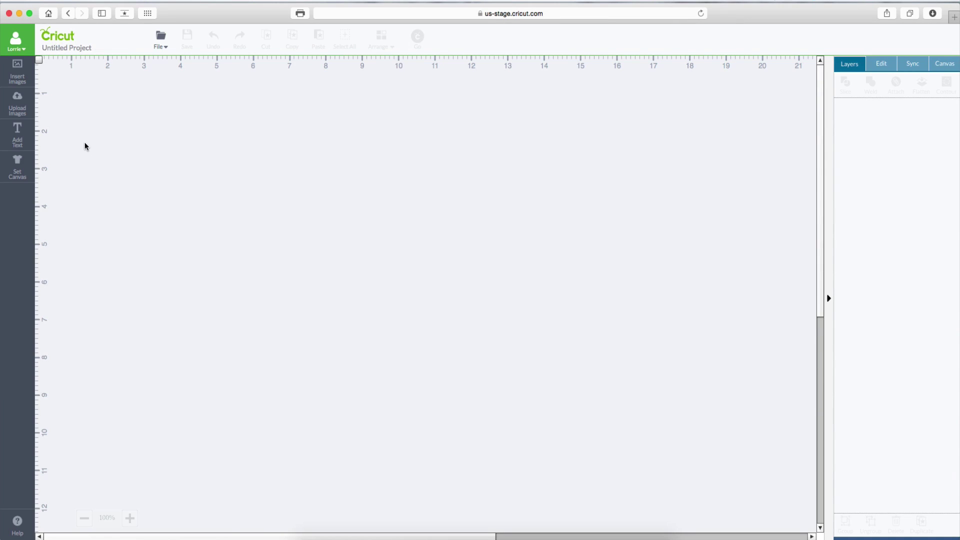
pyautogui.click(26, 111)
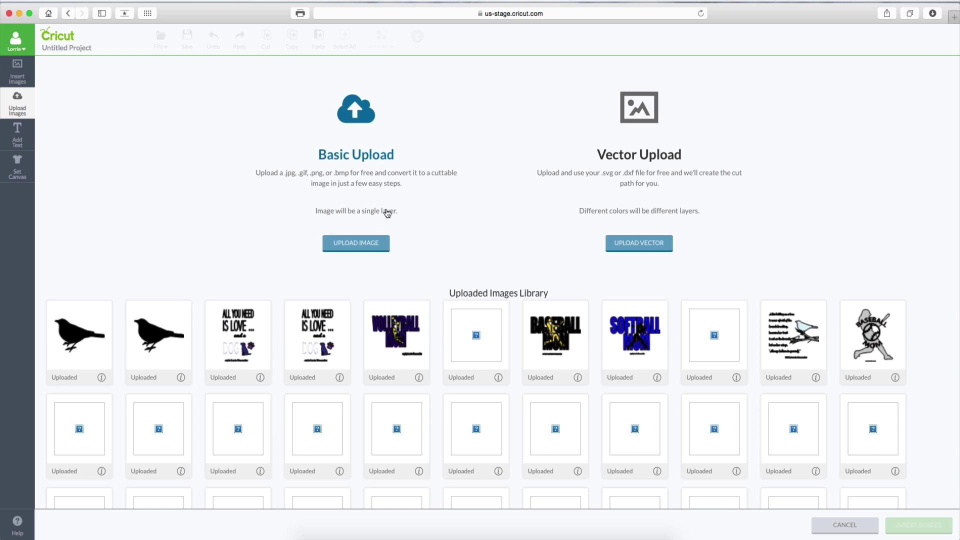
# Upload Bird.jpg from the Desktop as a basic image upload.
pyautogui.click(358, 244)
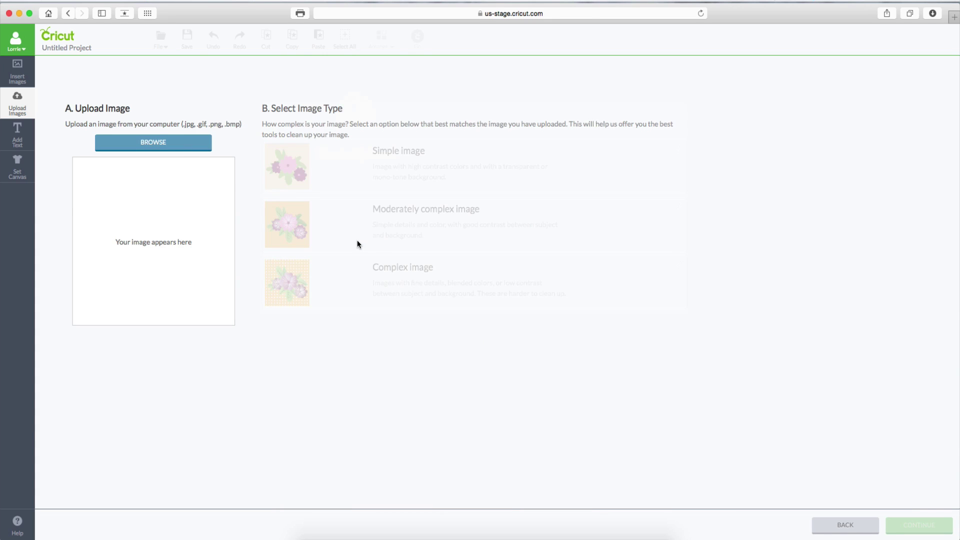
pyautogui.click(169, 143)
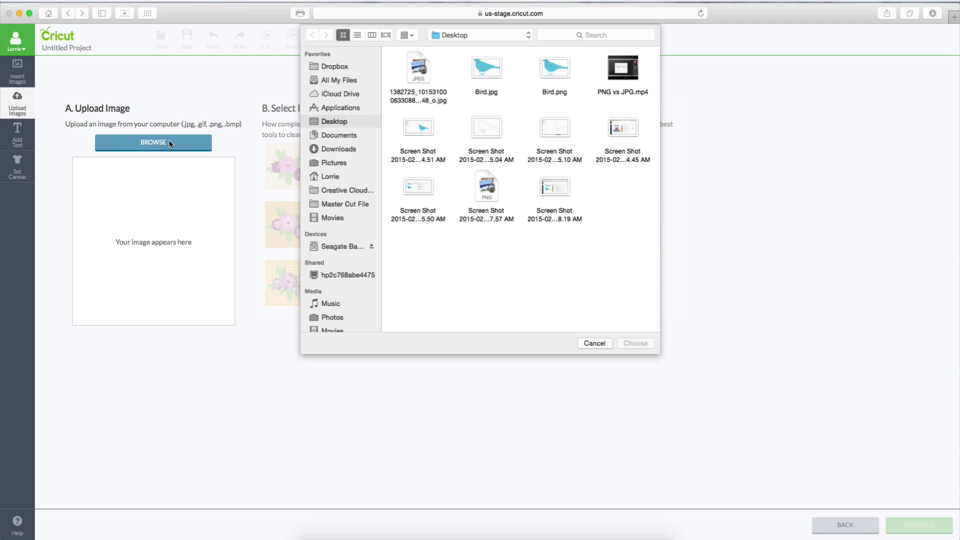
pyautogui.click(488, 75)
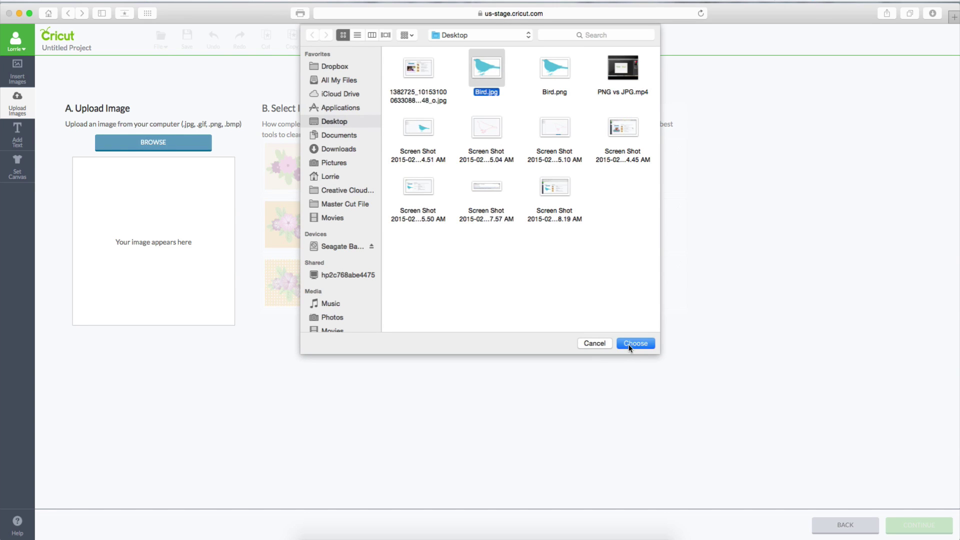
pyautogui.click(630, 345)
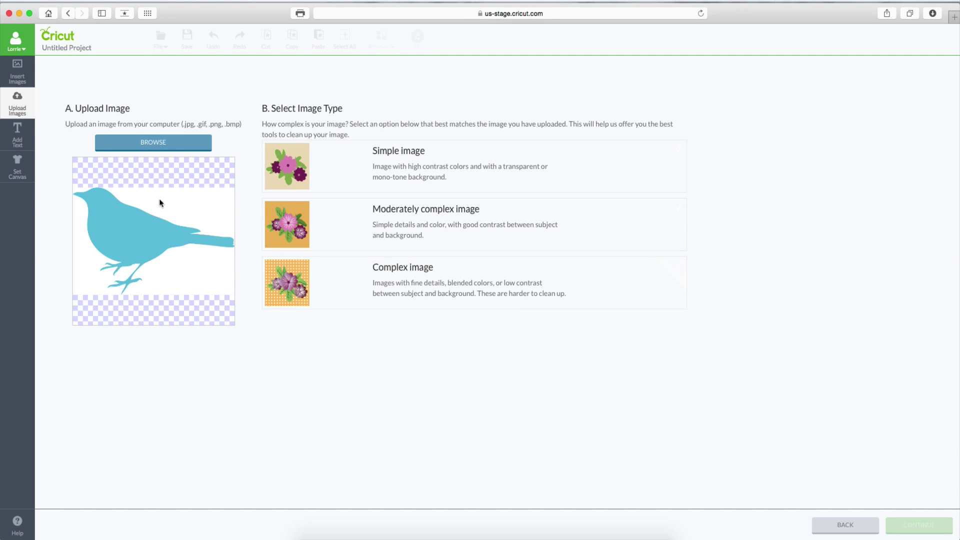
# Choose Simple image as the type and preview the cut before cleanup.
pyautogui.click(286, 166)
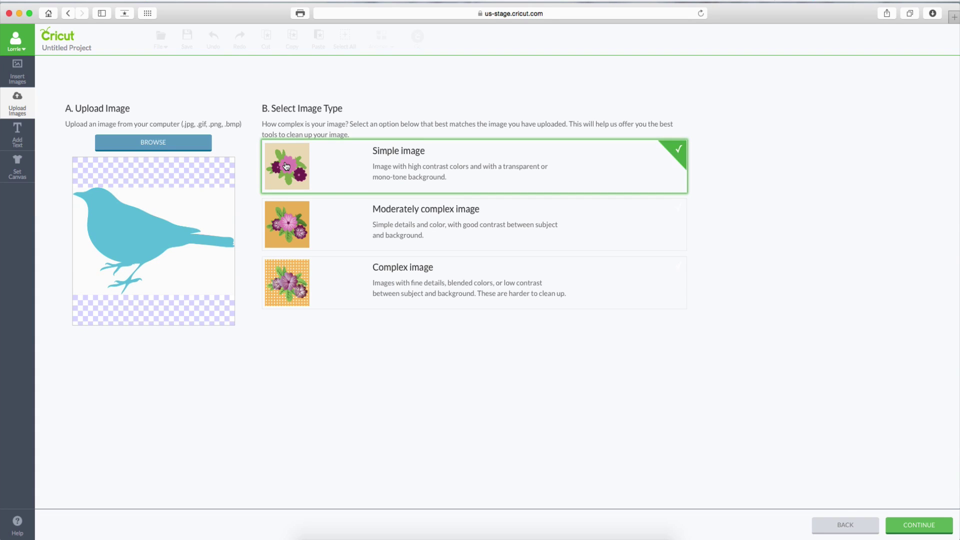
pyautogui.click(908, 526)
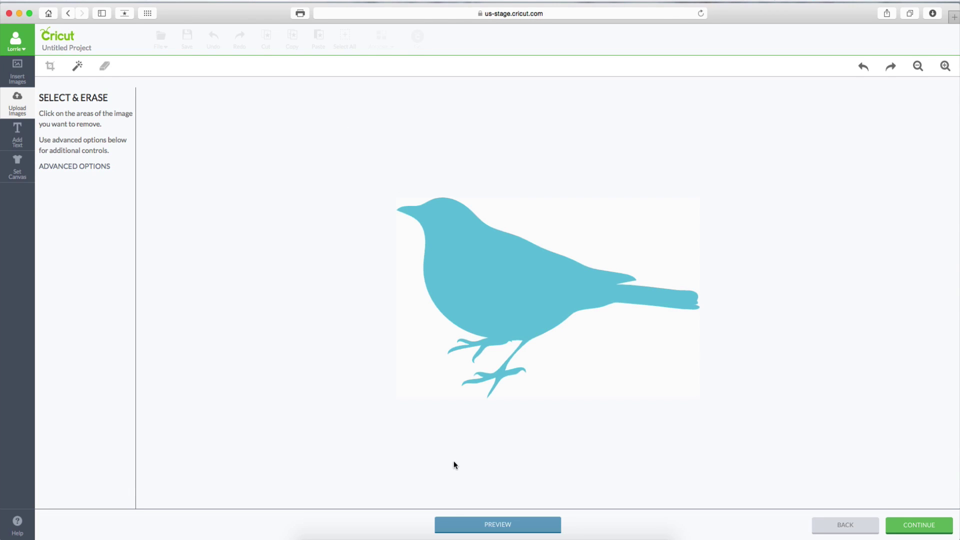
pyautogui.click(466, 525)
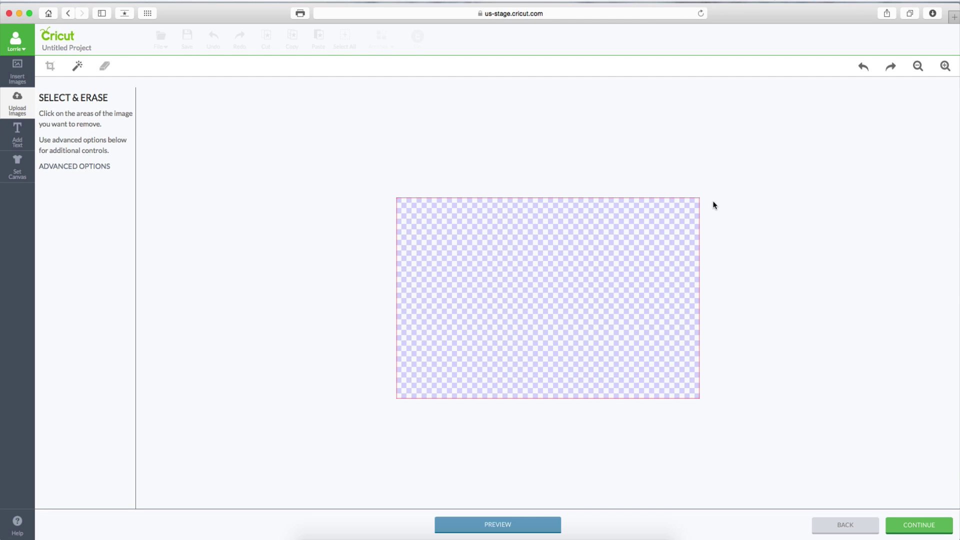
pyautogui.click(492, 528)
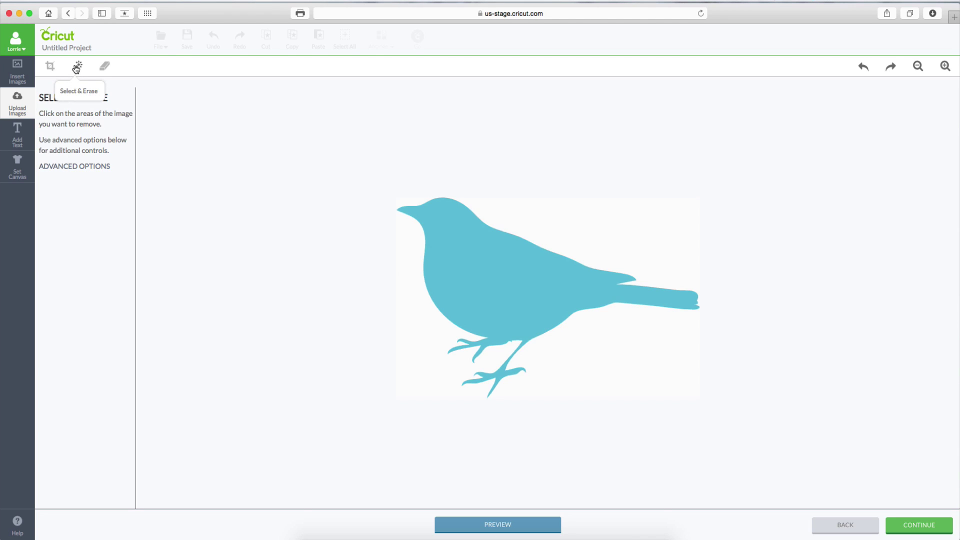
# Erase the white background right, left and top-left of the bird, then preview the outline.
pyautogui.click(507, 218)
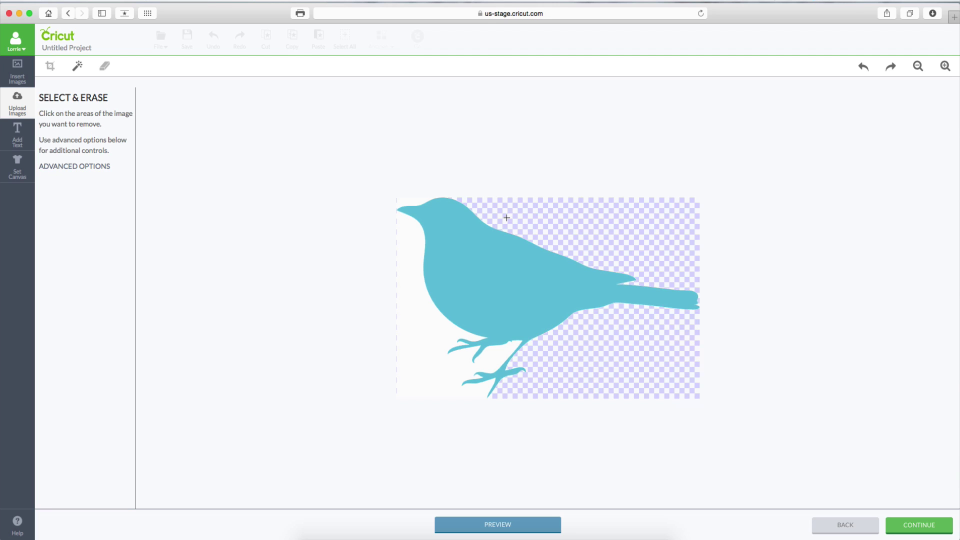
pyautogui.click(490, 355)
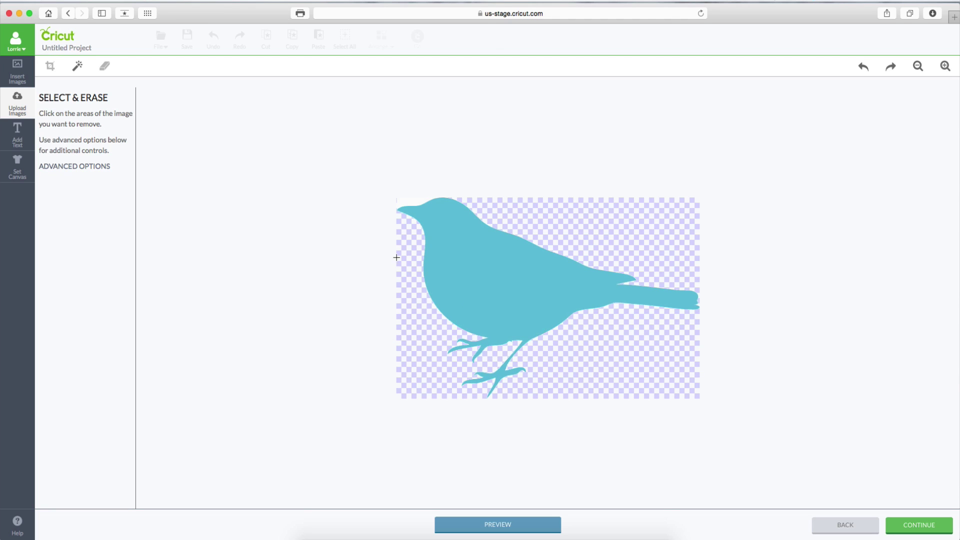
pyautogui.click(412, 203)
pyautogui.click(459, 526)
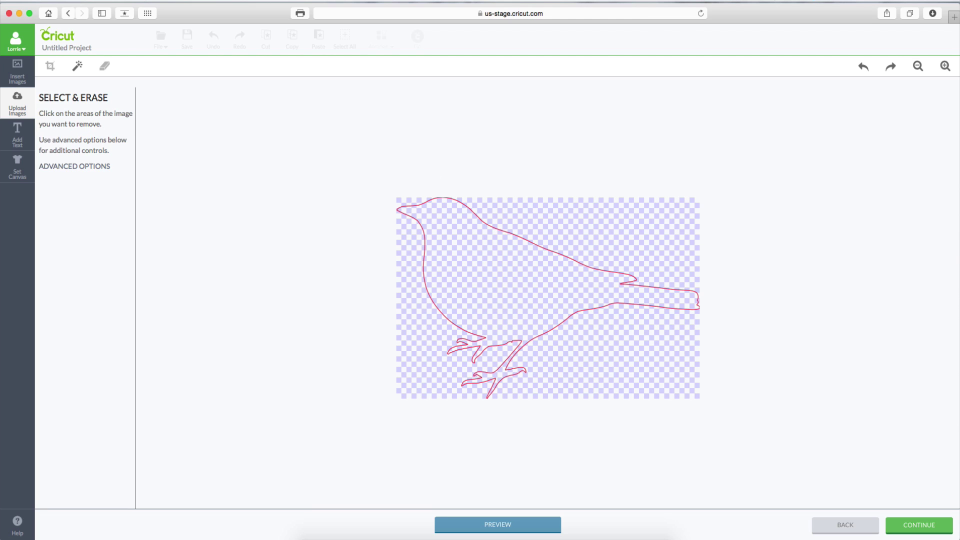
# Tag the upload 'Bird, Blue Bird, Animals' and uncheck 'Preserve original image within shape'.
pyautogui.click(911, 525)
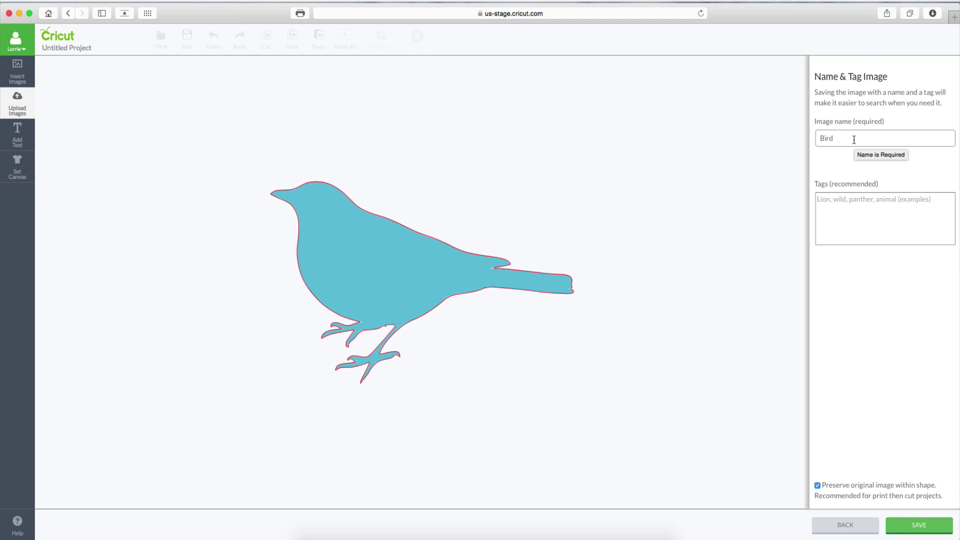
pyautogui.click(832, 204)
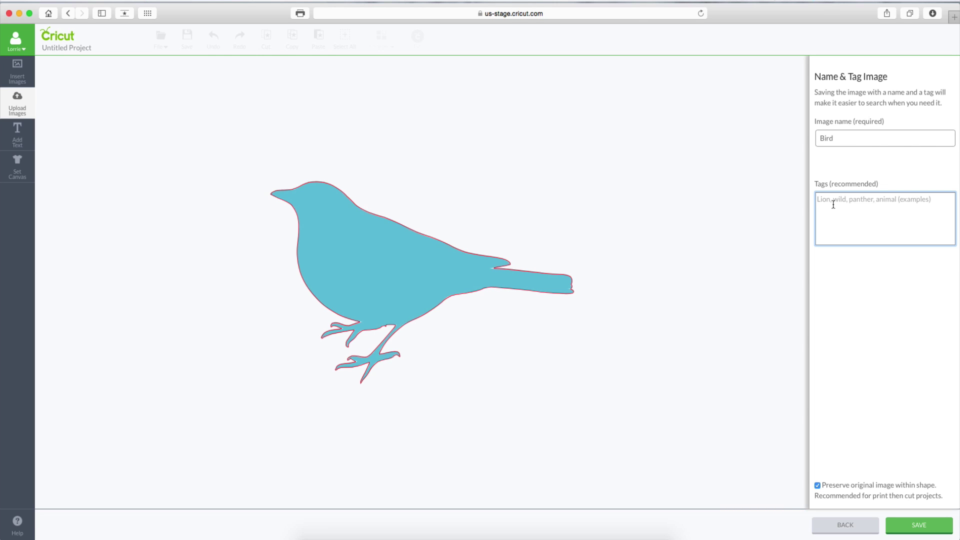
pyautogui.write('Bird')
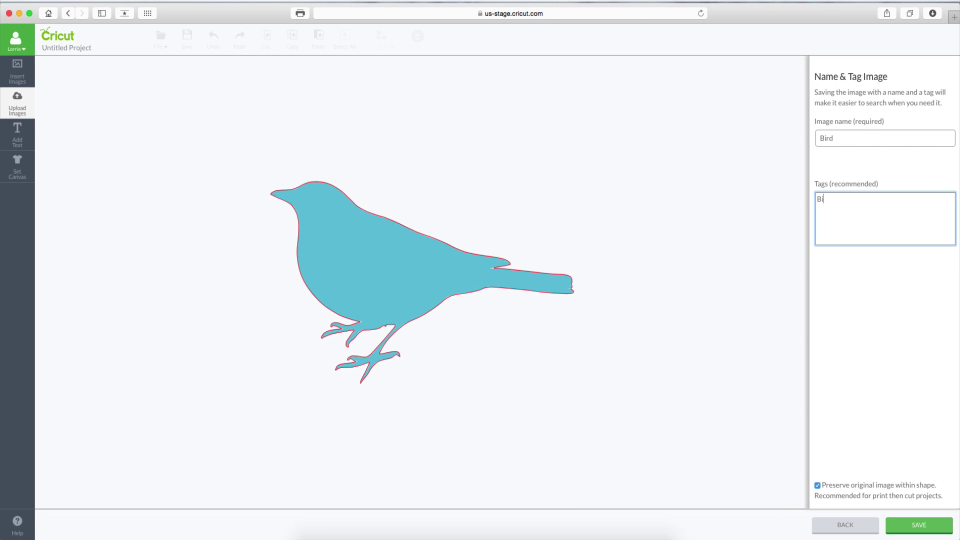
pyautogui.write(', Blue Bird, Animals')
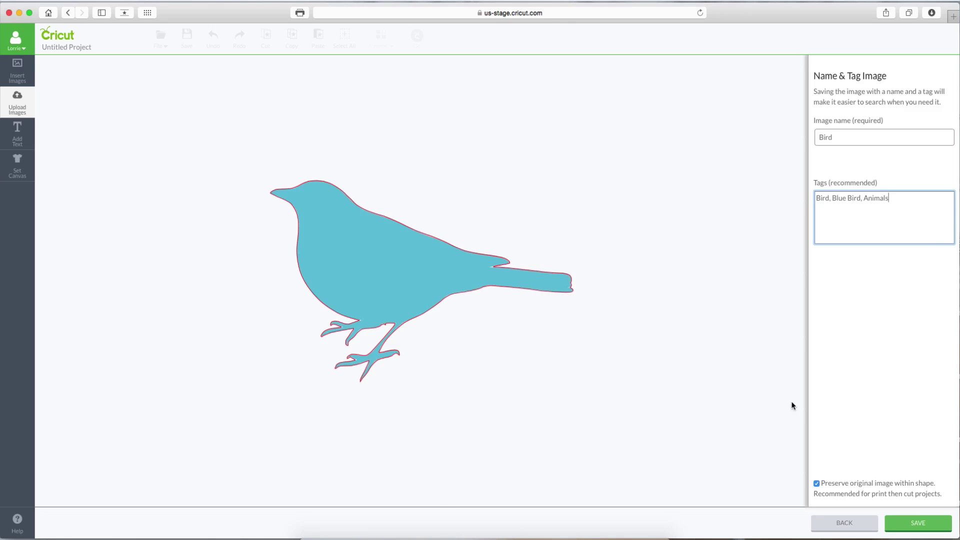
pyautogui.click(816, 483)
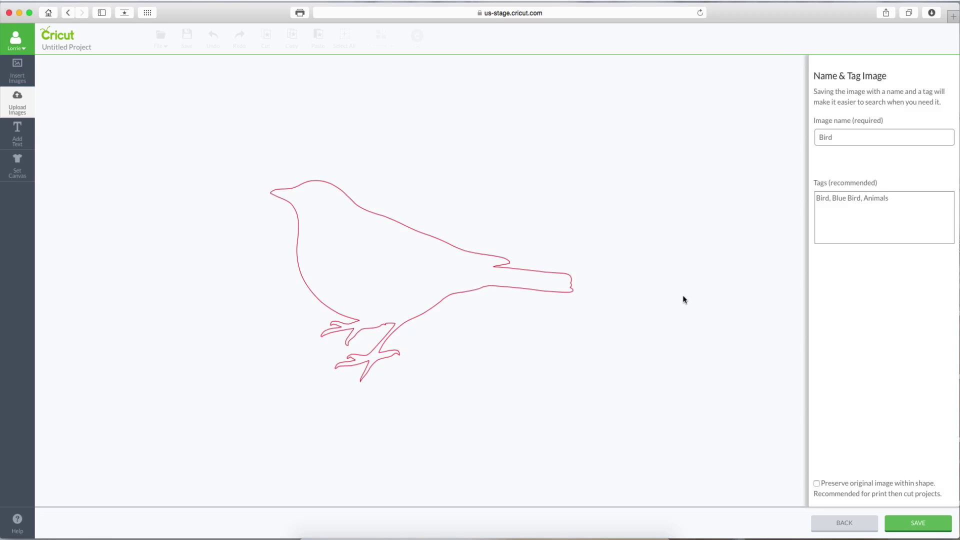
# Save the bird and insert it from the library onto the canvas.
pyautogui.click(928, 524)
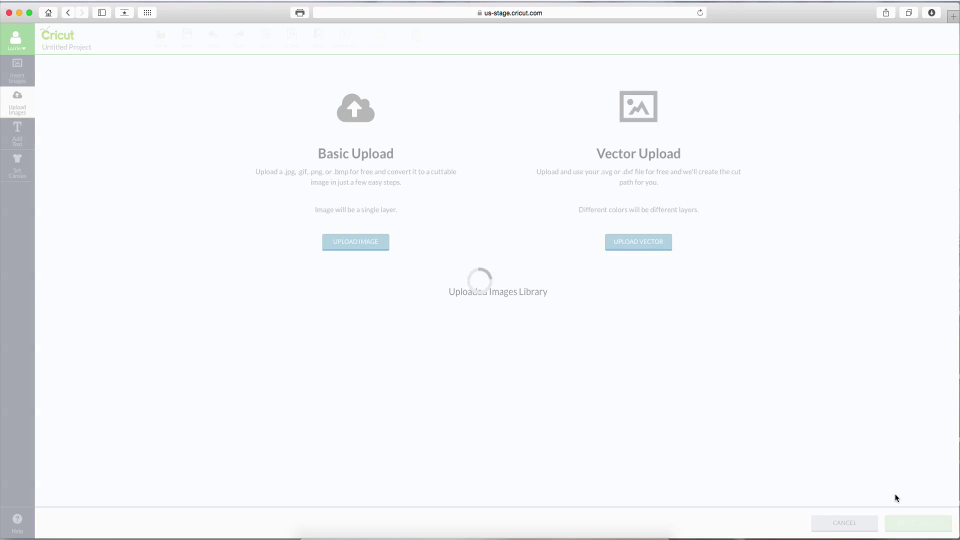
pyautogui.click(75, 327)
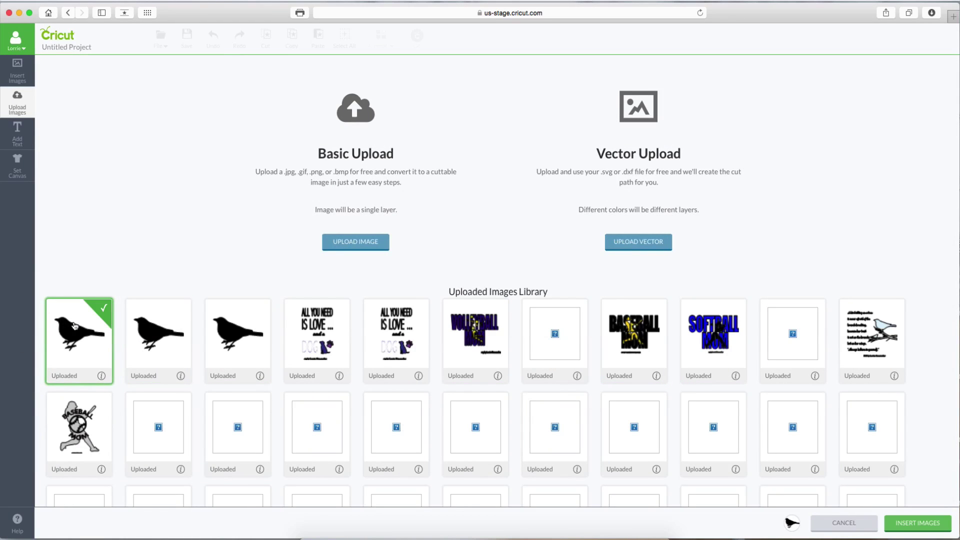
pyautogui.click(903, 525)
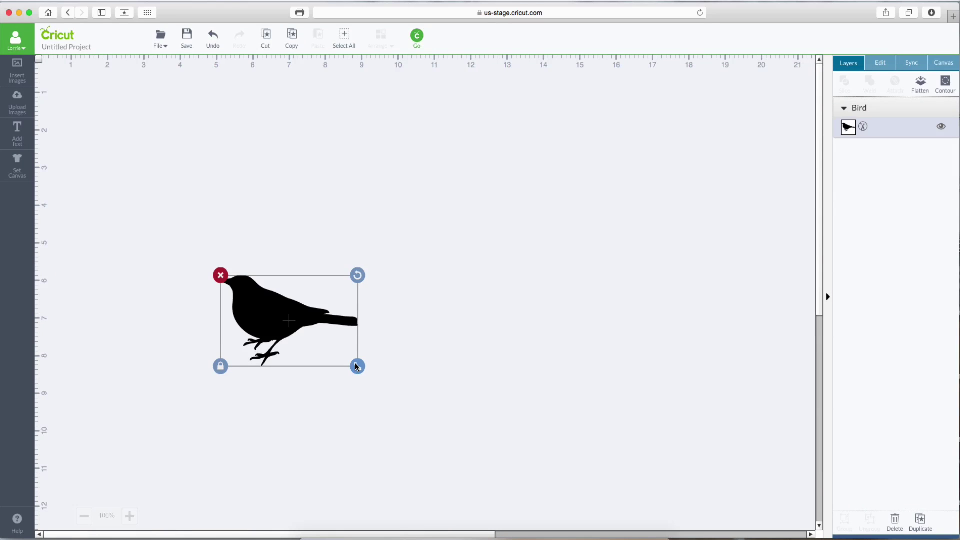
# Enlarge the bird beyond 4.16 x 2.64 in, place it near the top-left, and reopen Upload Images.
pyautogui.moveTo(358, 366); pyautogui.dragTo(449, 427)
pyautogui.moveTo(321, 346); pyautogui.dragTo(231, 188)
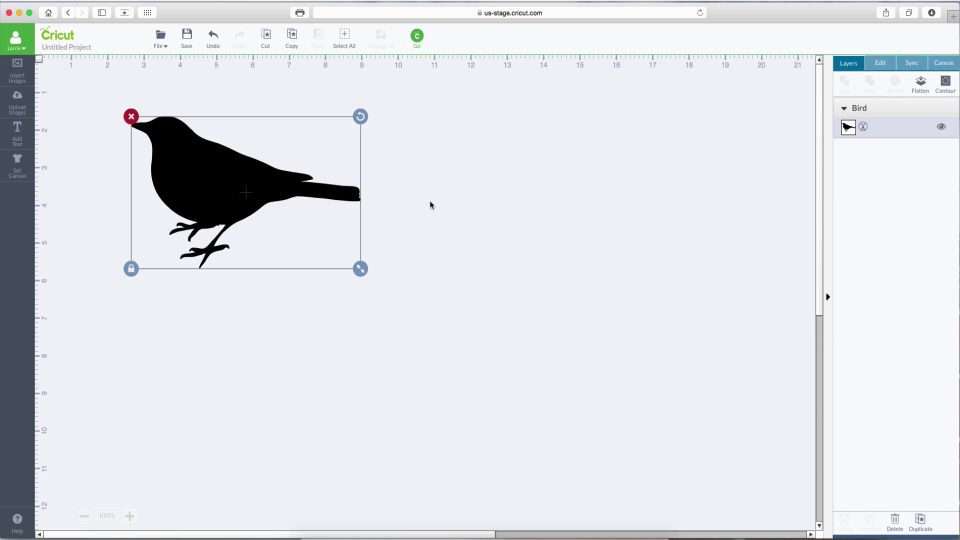
pyautogui.click(20, 104)
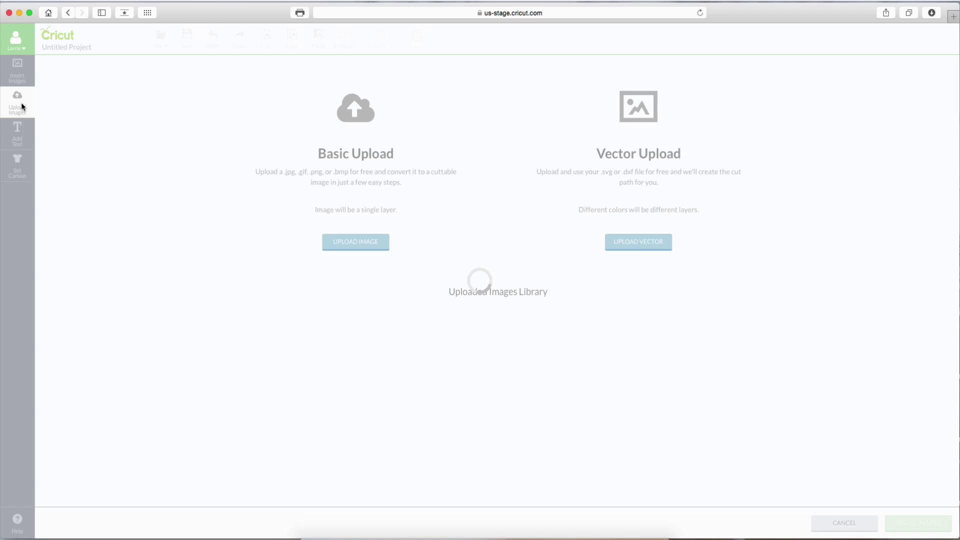
# Load Bird.png from the computer into a basic image upload.
pyautogui.click(339, 253)
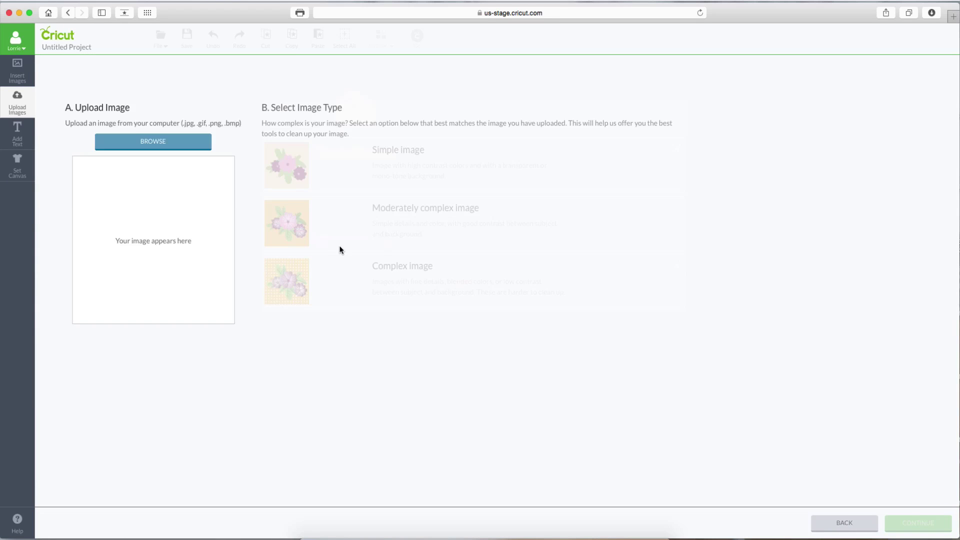
pyautogui.click(129, 137)
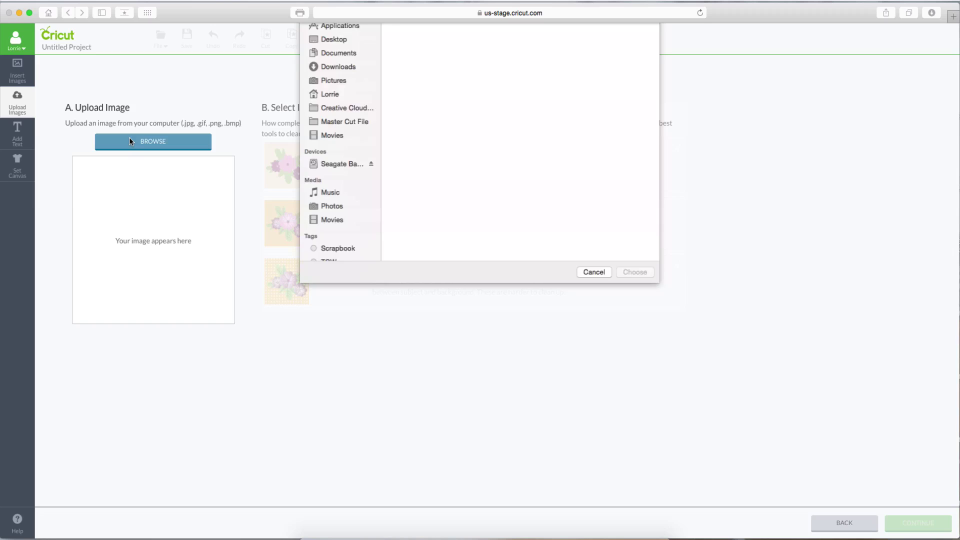
pyautogui.click(552, 71)
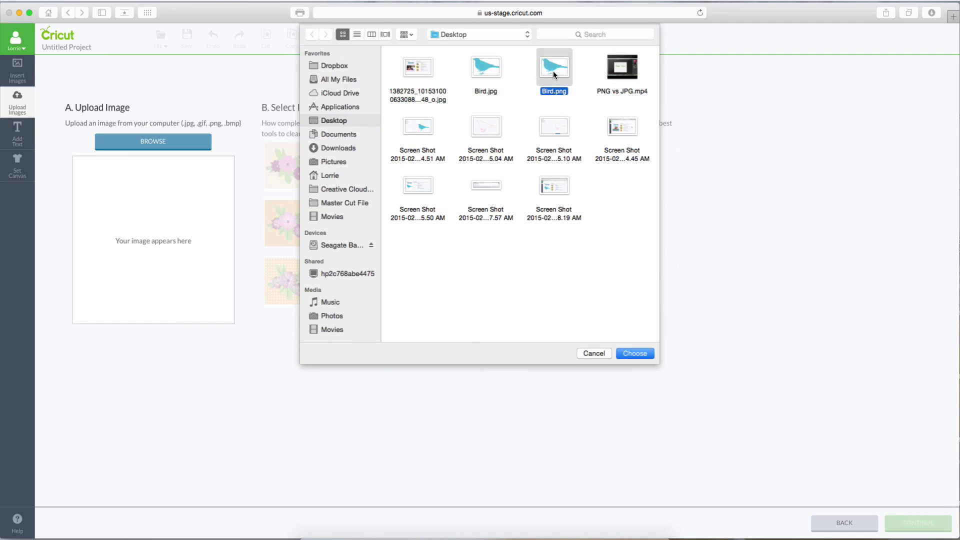
pyautogui.click(643, 353)
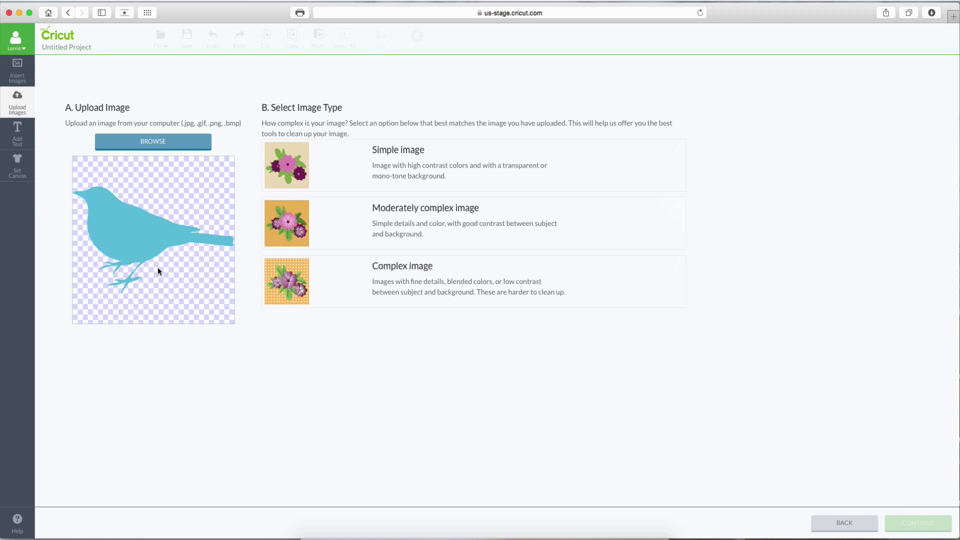
# Set Bird.png as a Simple image, toggle the cut preview, and continue to naming.
pyautogui.click(324, 149)
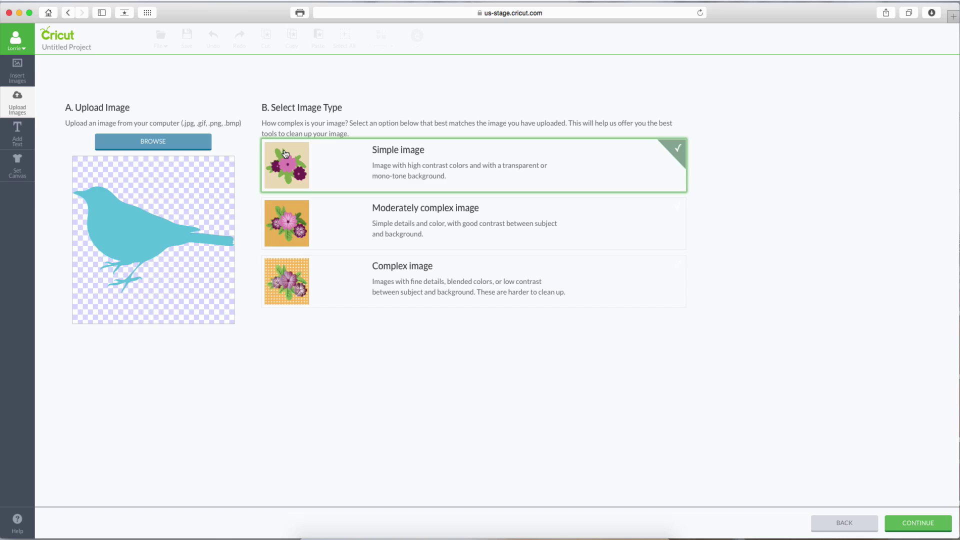
pyautogui.click(912, 523)
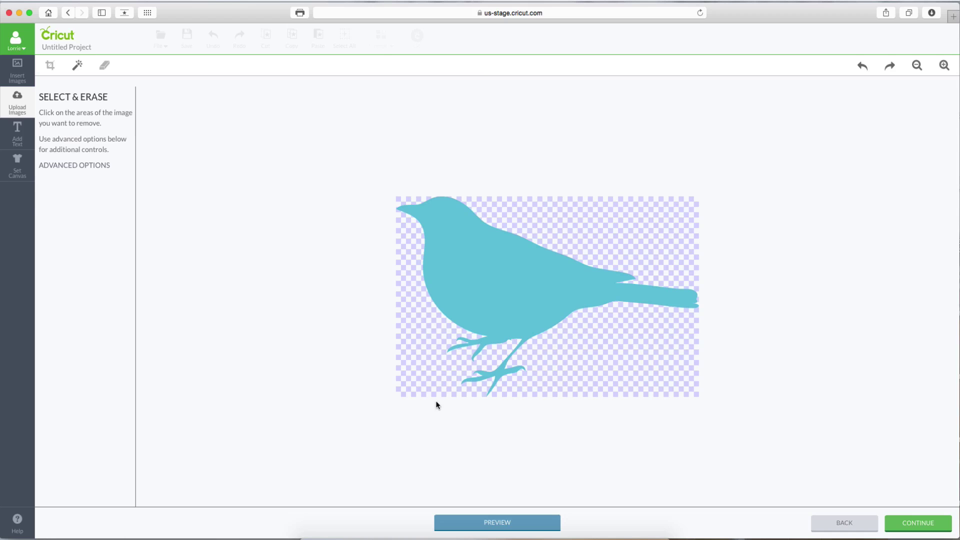
pyautogui.click(488, 524)
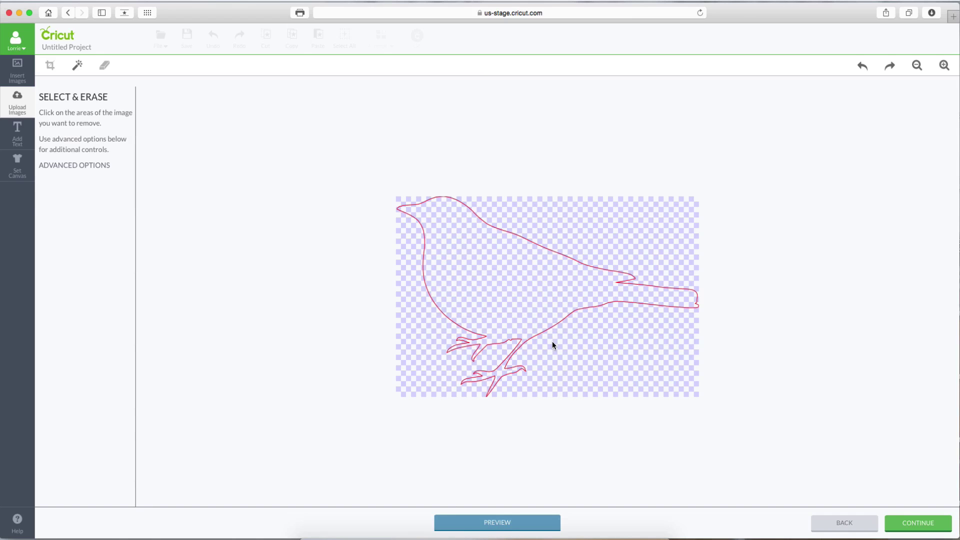
pyautogui.click(490, 522)
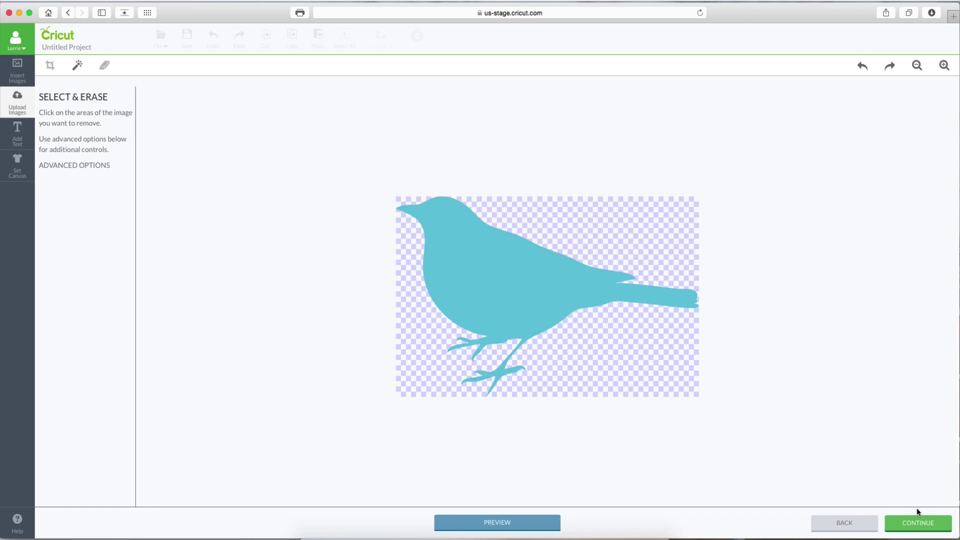
pyautogui.click(918, 523)
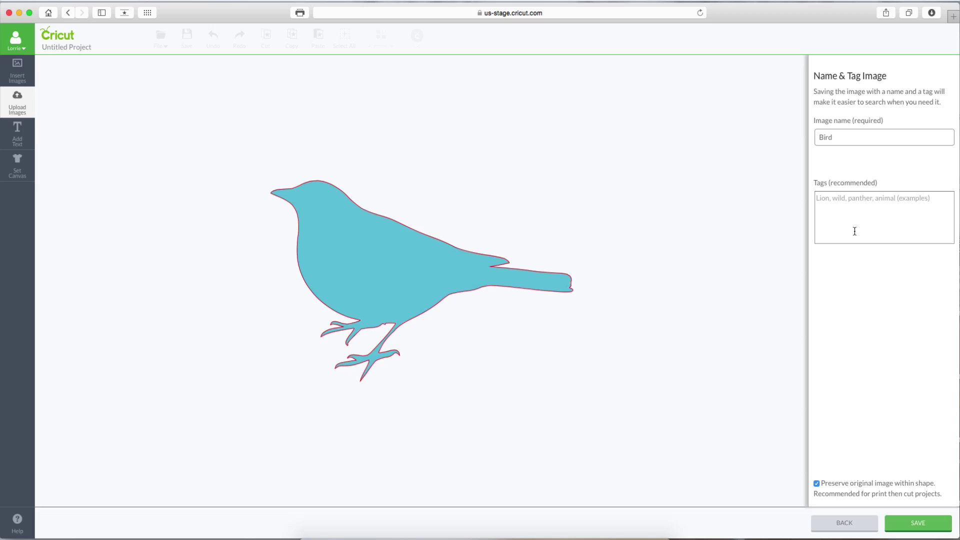
# Save Bird with 'Preserve original image' checked and insert the blue bird onto the canvas.
pyautogui.click(842, 214)
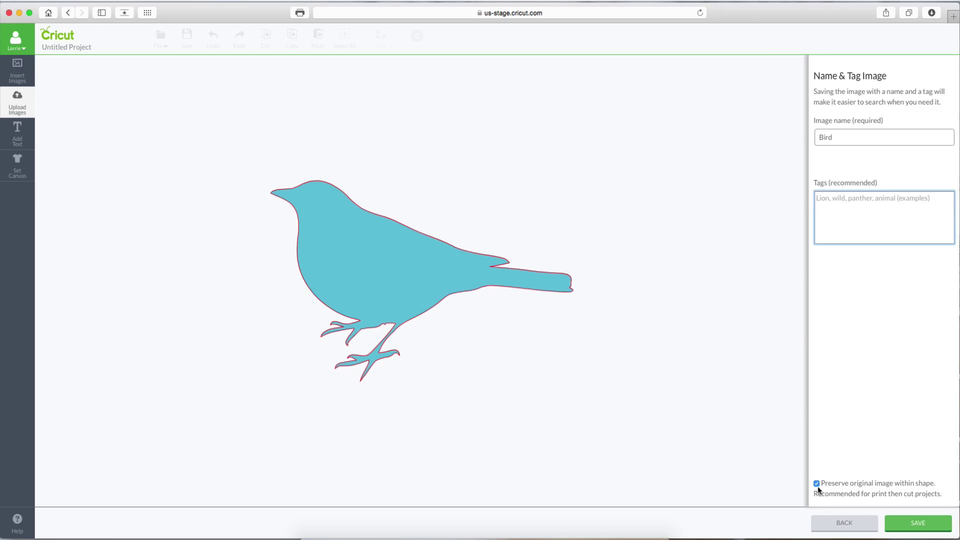
pyautogui.click(908, 524)
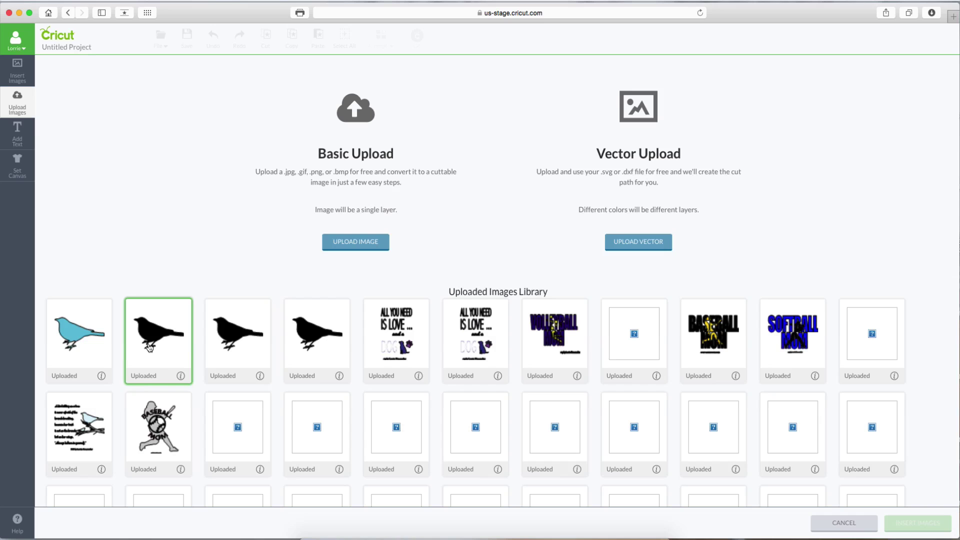
pyautogui.click(74, 334)
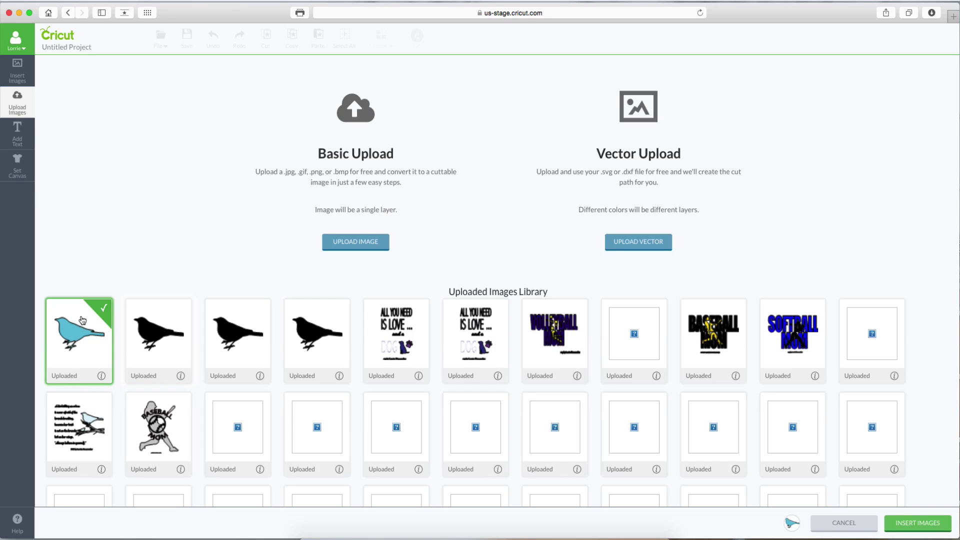
pyautogui.click(898, 521)
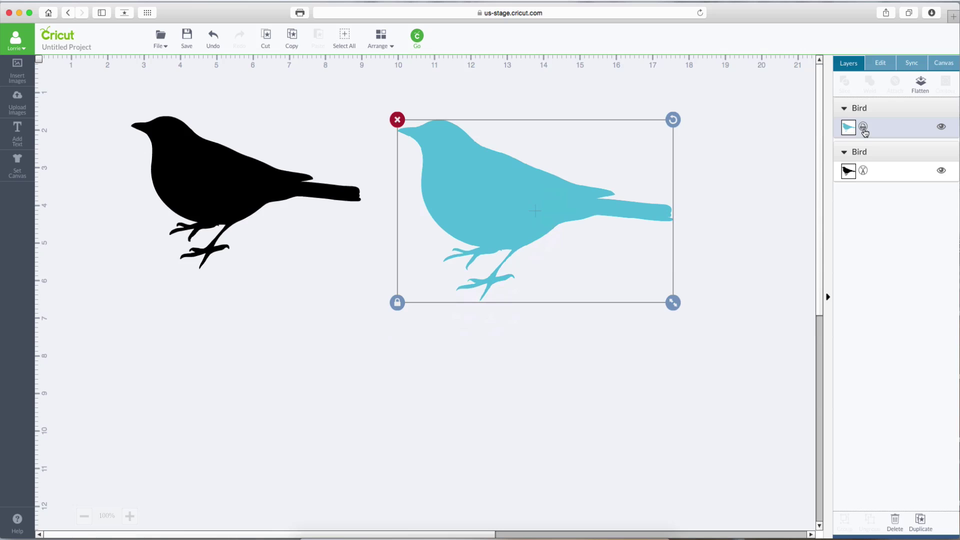
# Deselect the blue bird once it loads beside the black one.
pyautogui.click(718, 149)
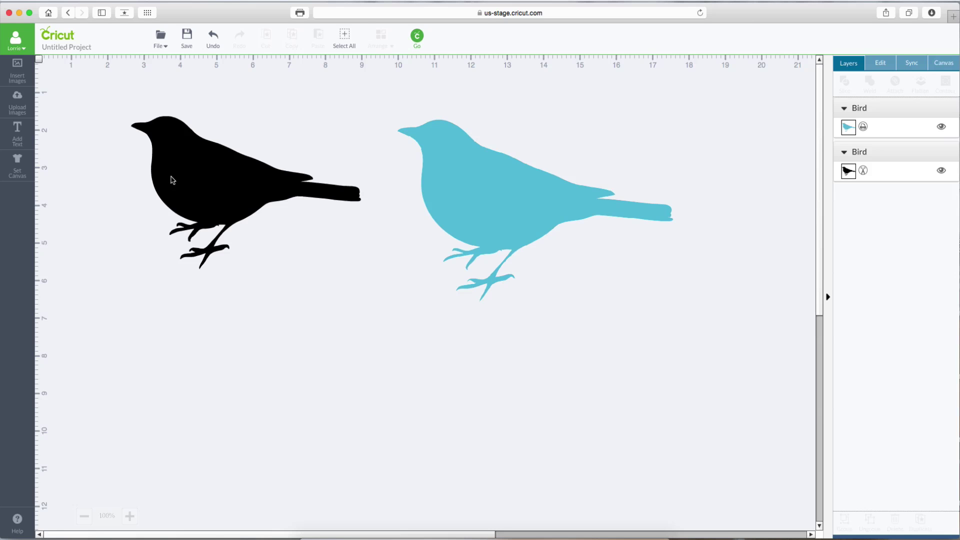
pyautogui.click(417, 36)
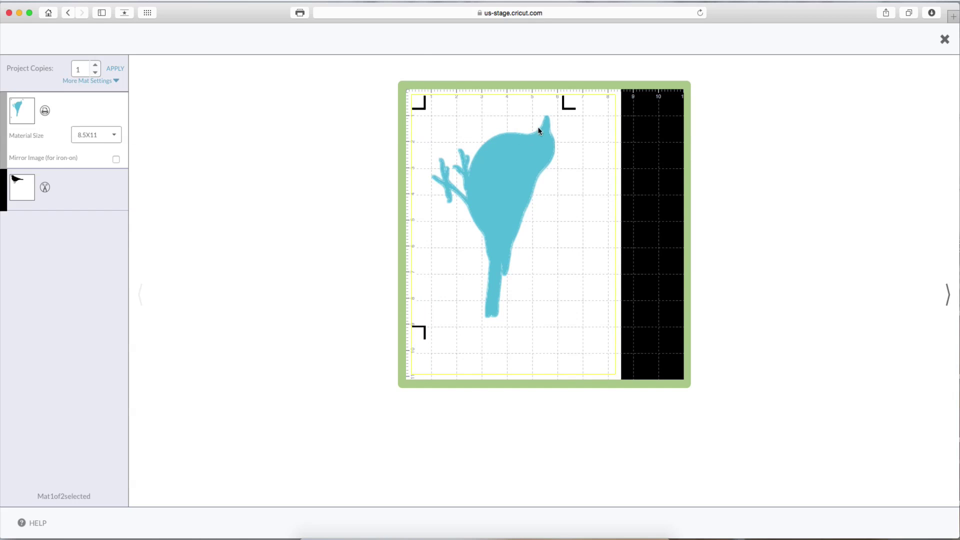
pyautogui.click(56, 194)
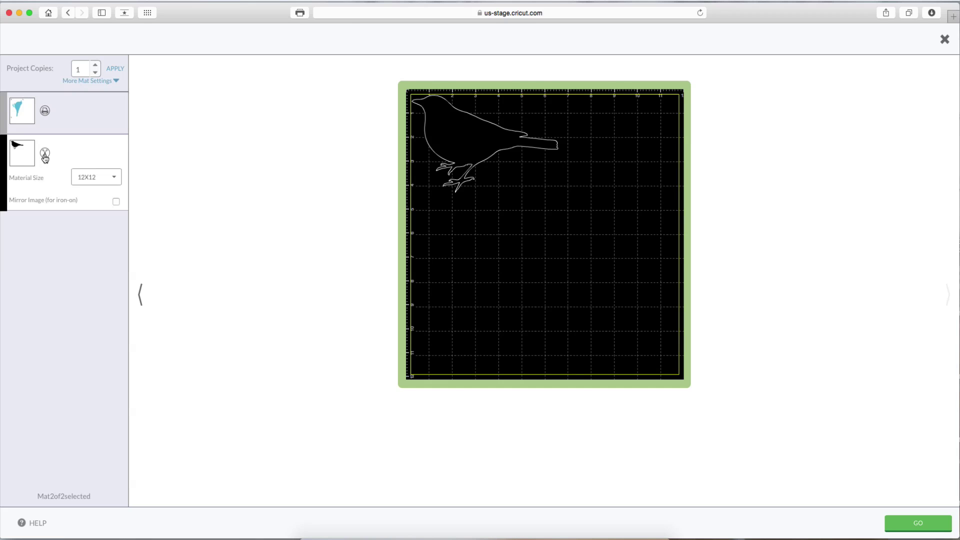
pyautogui.click(61, 115)
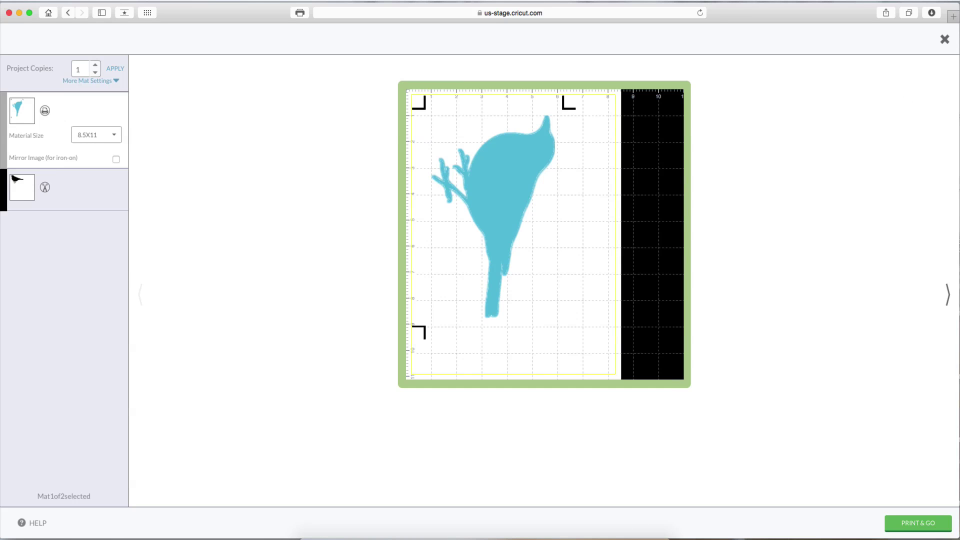
pyautogui.click(945, 40)
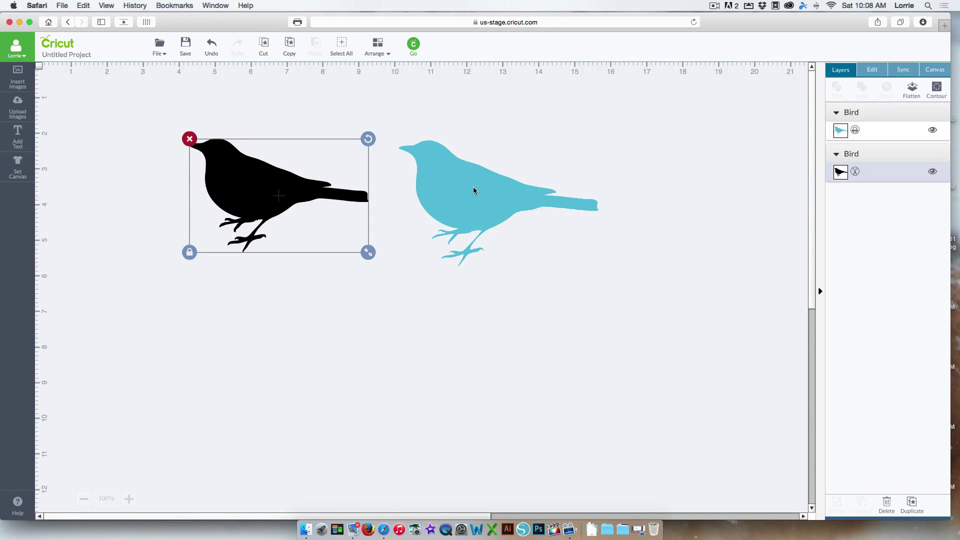
pyautogui.click(473, 190)
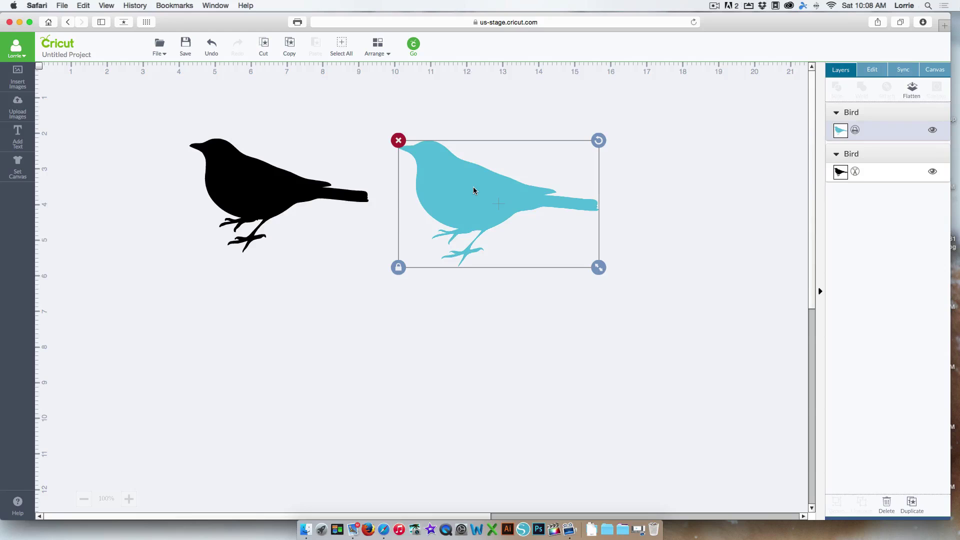
pyautogui.click(655, 213)
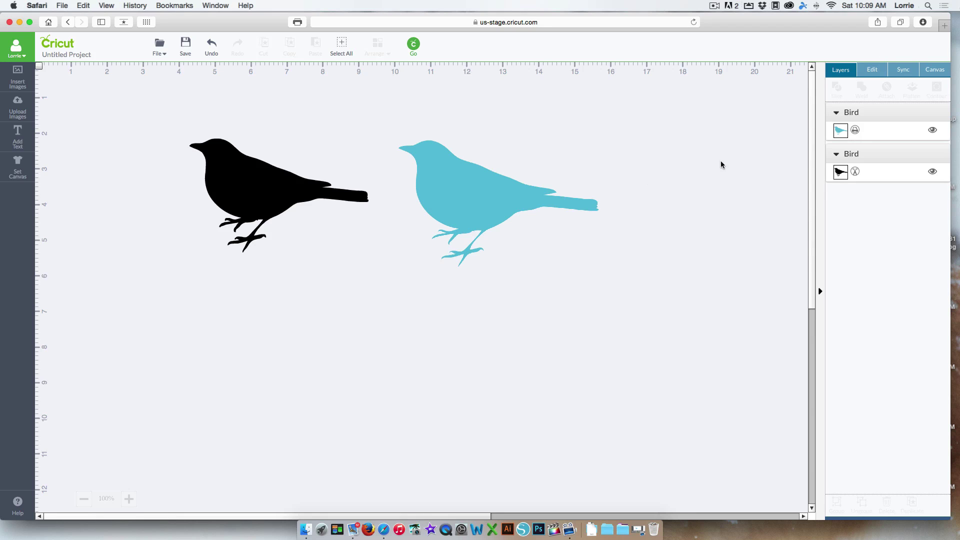
pyautogui.click(508, 198)
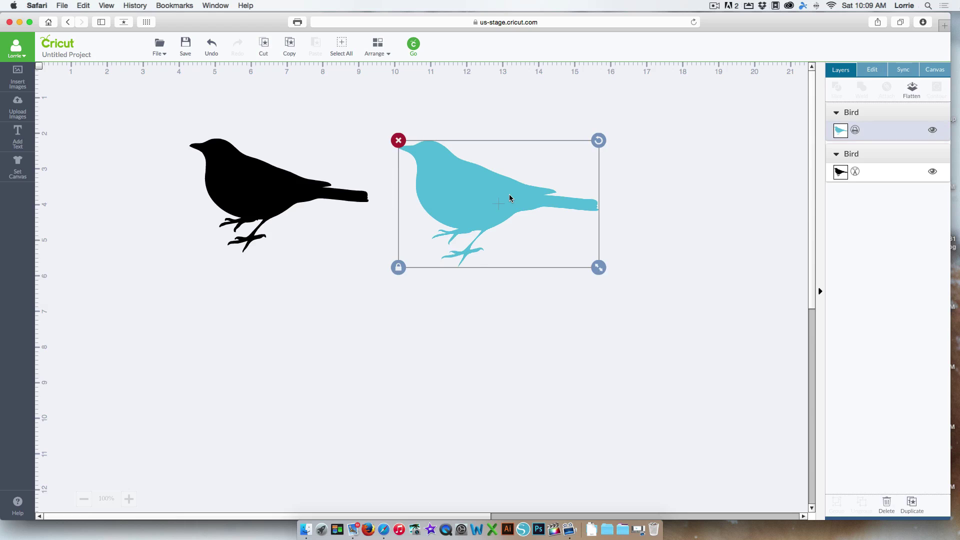
# Fill the second Bird with solid Lavender (#b08fc2) and change its line type from Print to Cut.
pyautogui.click(841, 133)
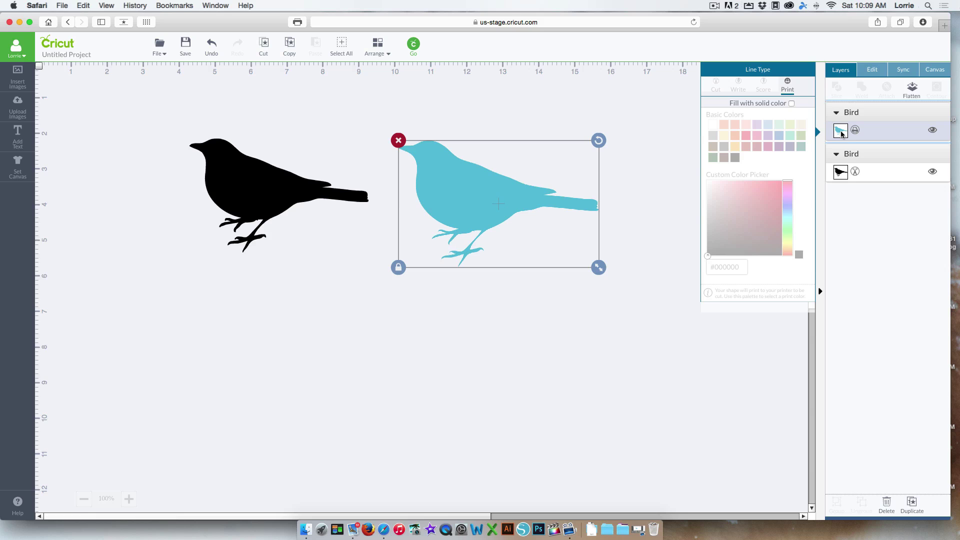
pyautogui.click(790, 104)
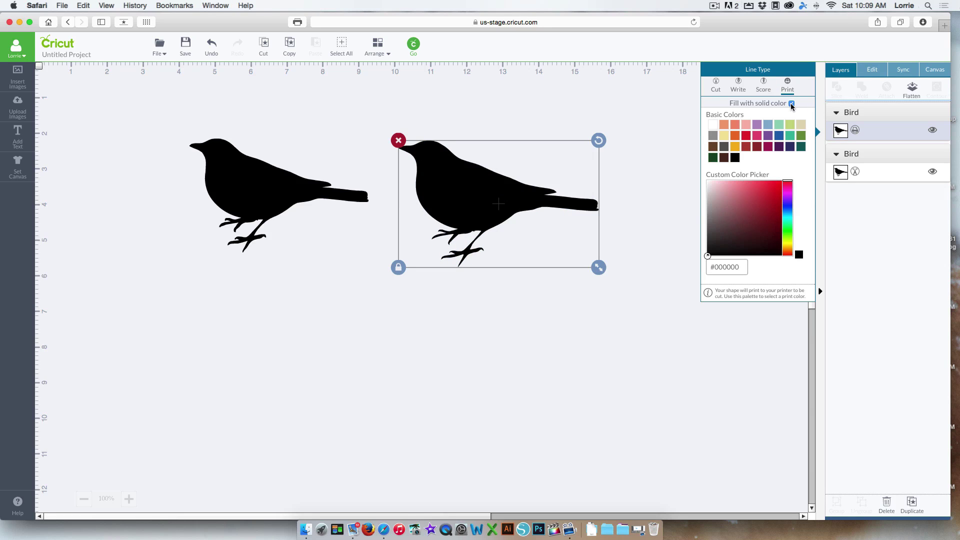
pyautogui.click(757, 124)
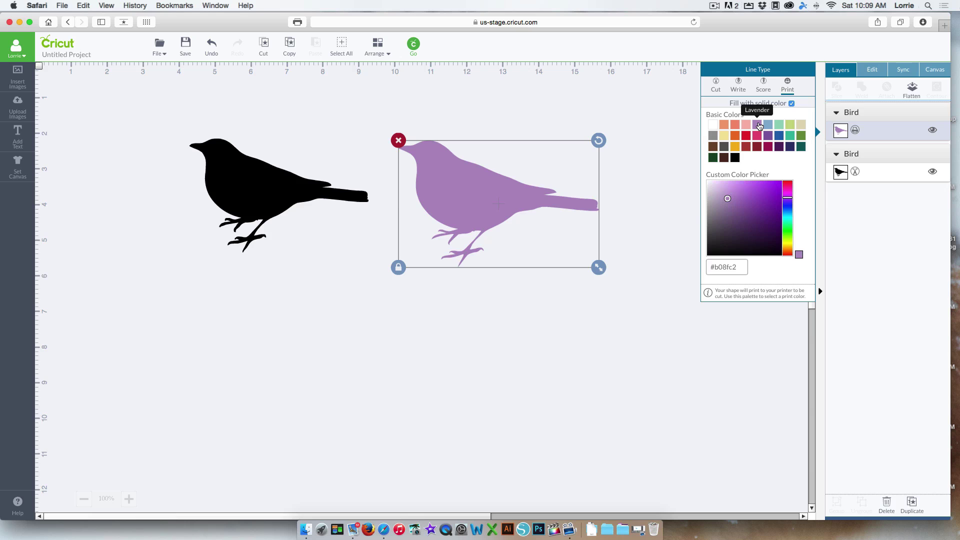
pyautogui.click(715, 84)
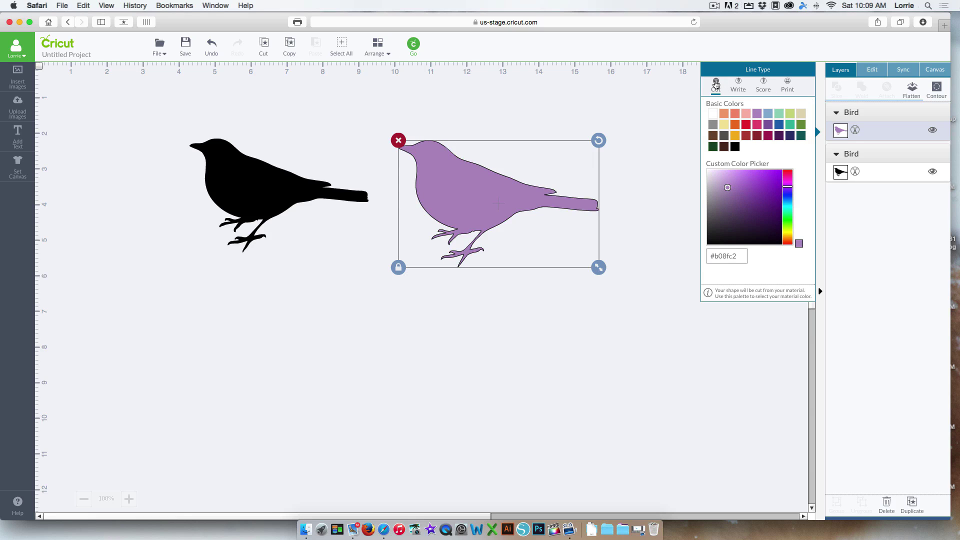